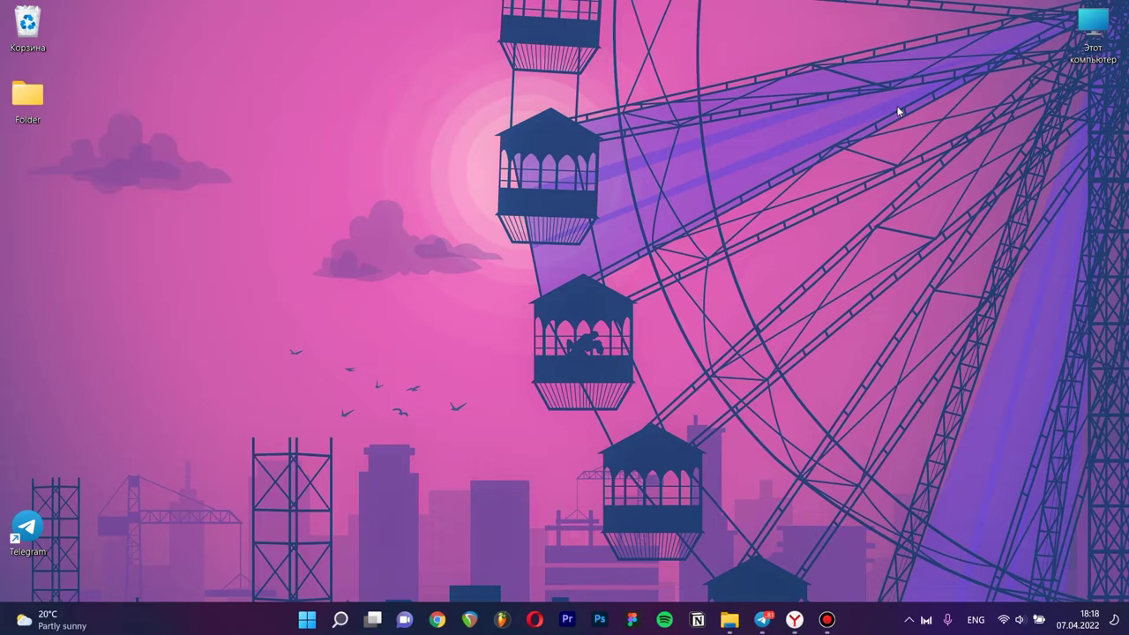
- Open sirbot's Constructor showing its /start image block, and list the block types to add
click(794, 617)
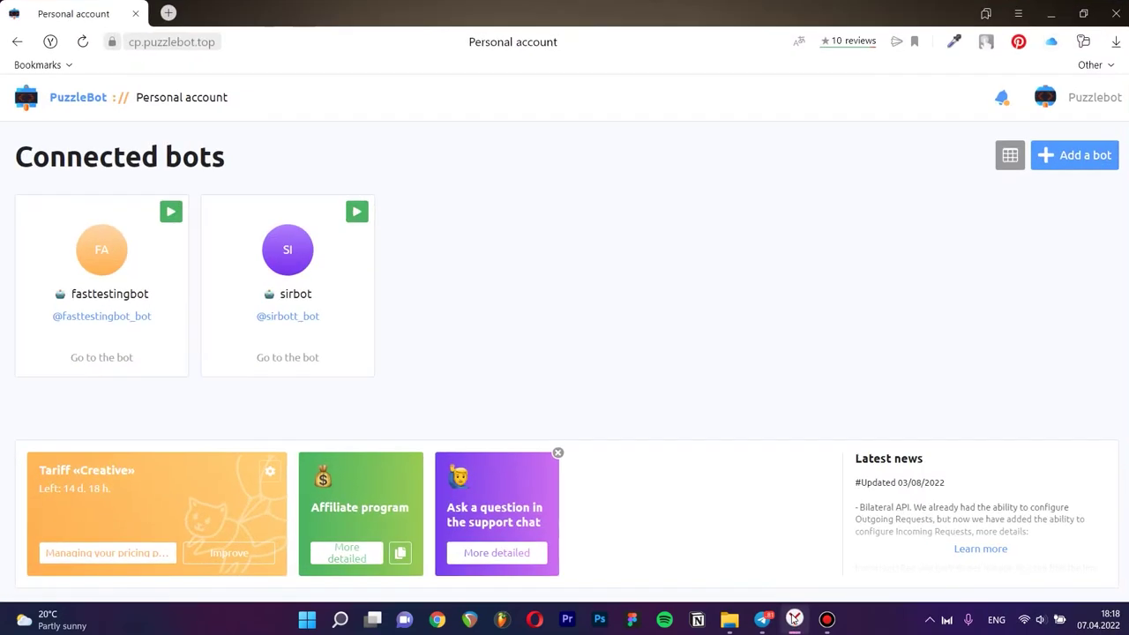
click(320, 264)
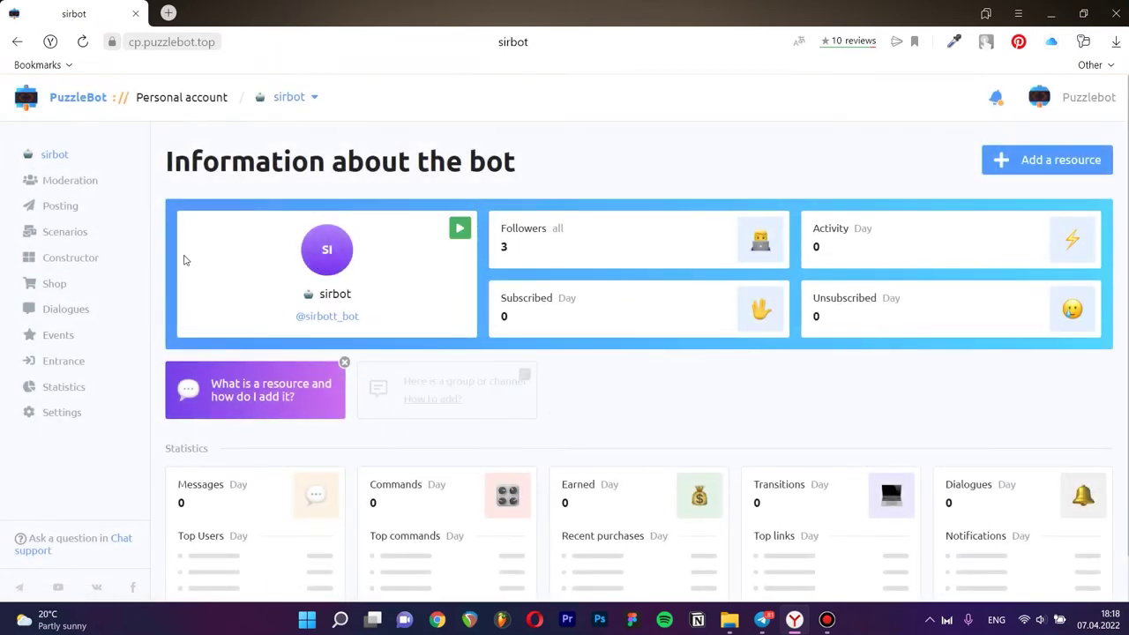
click(96, 258)
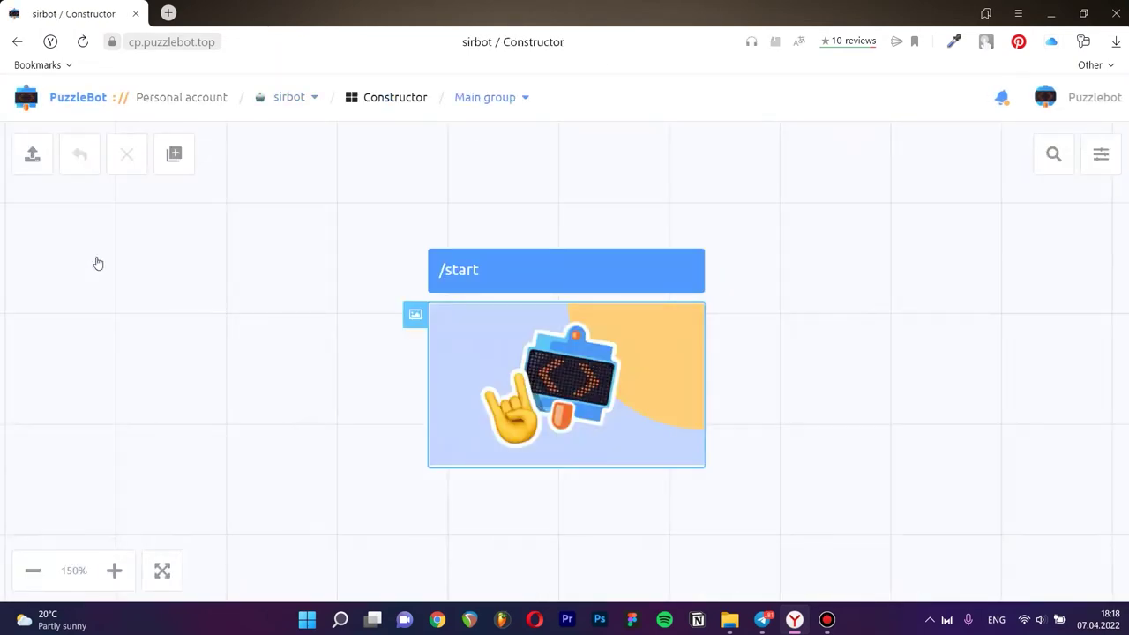
click(174, 164)
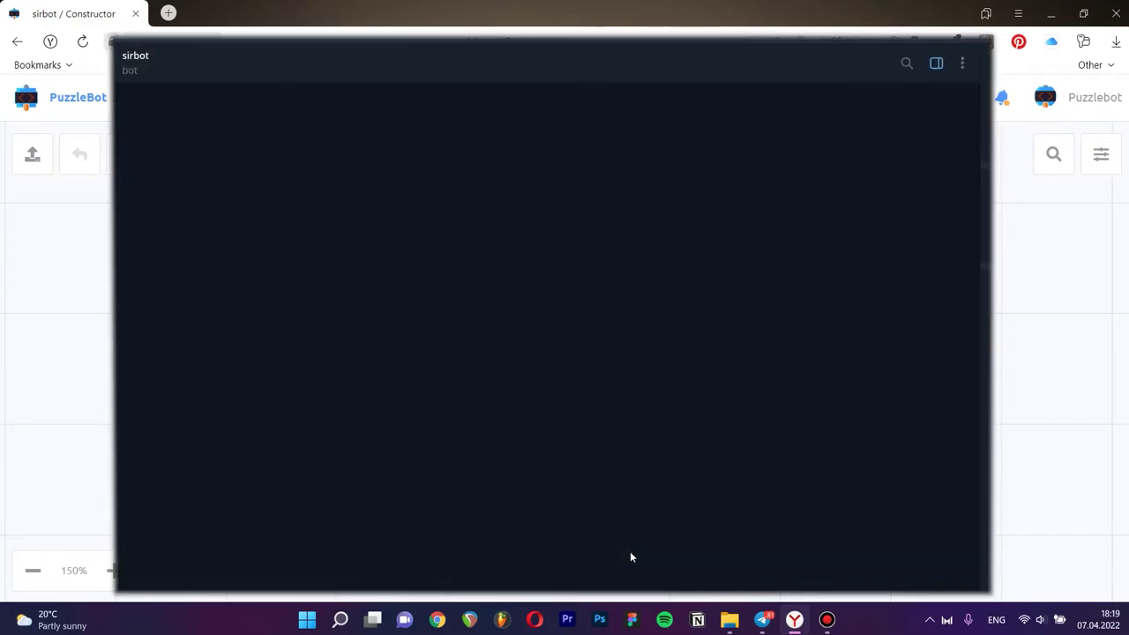
- Request sirbot's Portfolio and page through both slider photos with the inline Next button
click(565, 544)
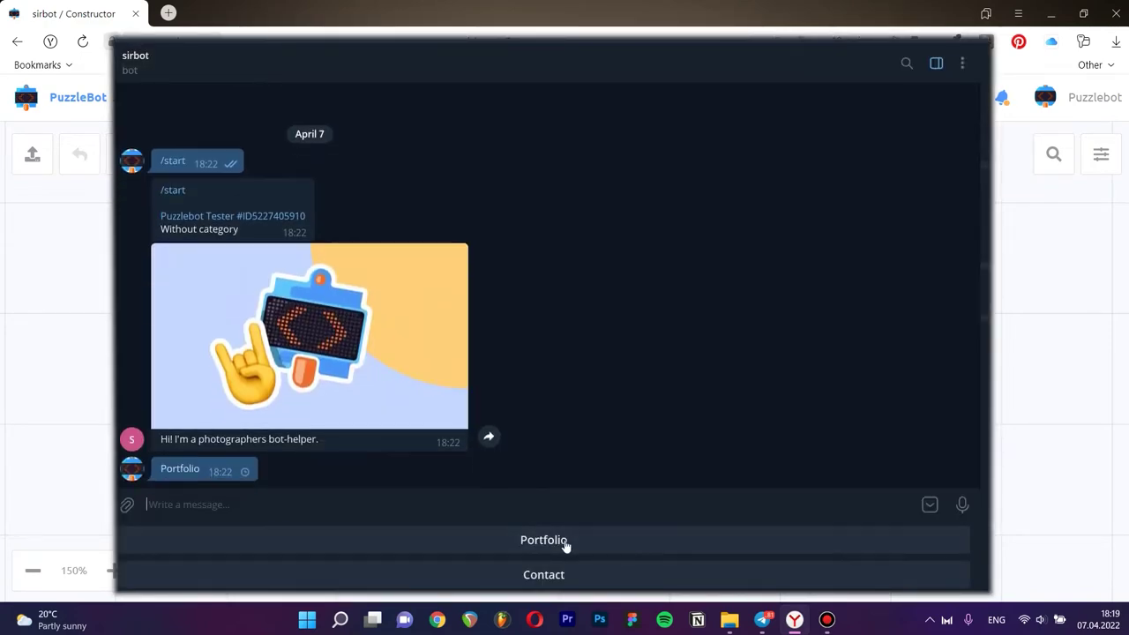
click(309, 465)
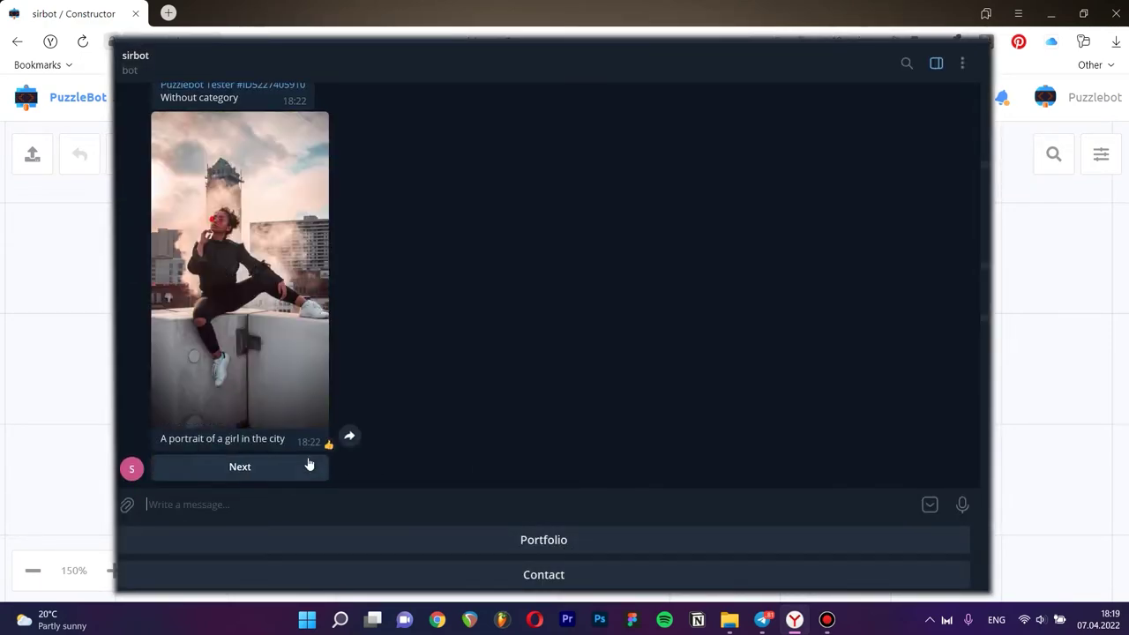
click(309, 465)
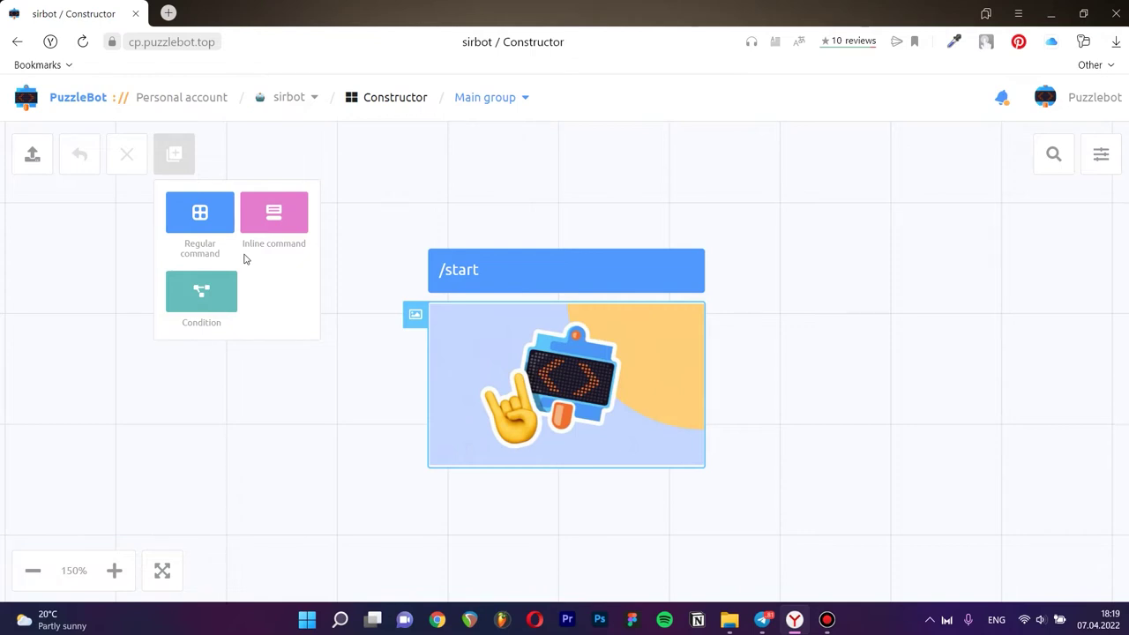
- Add an inline command block named 'Slider' to the canvas and save it
click(262, 229)
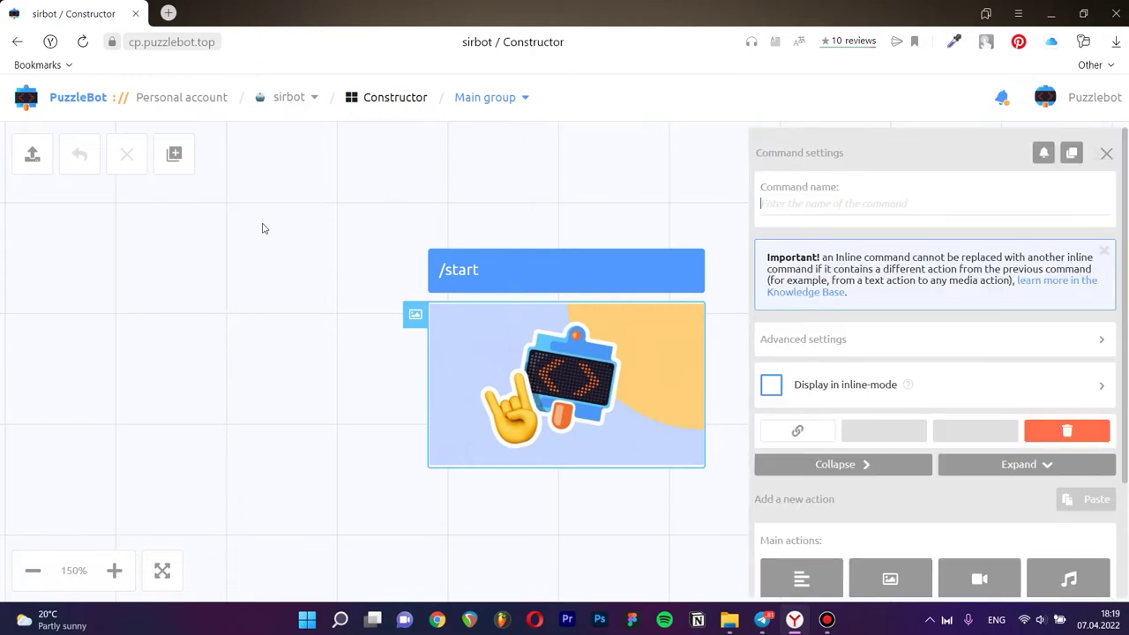
text(Slider)
click(1108, 156)
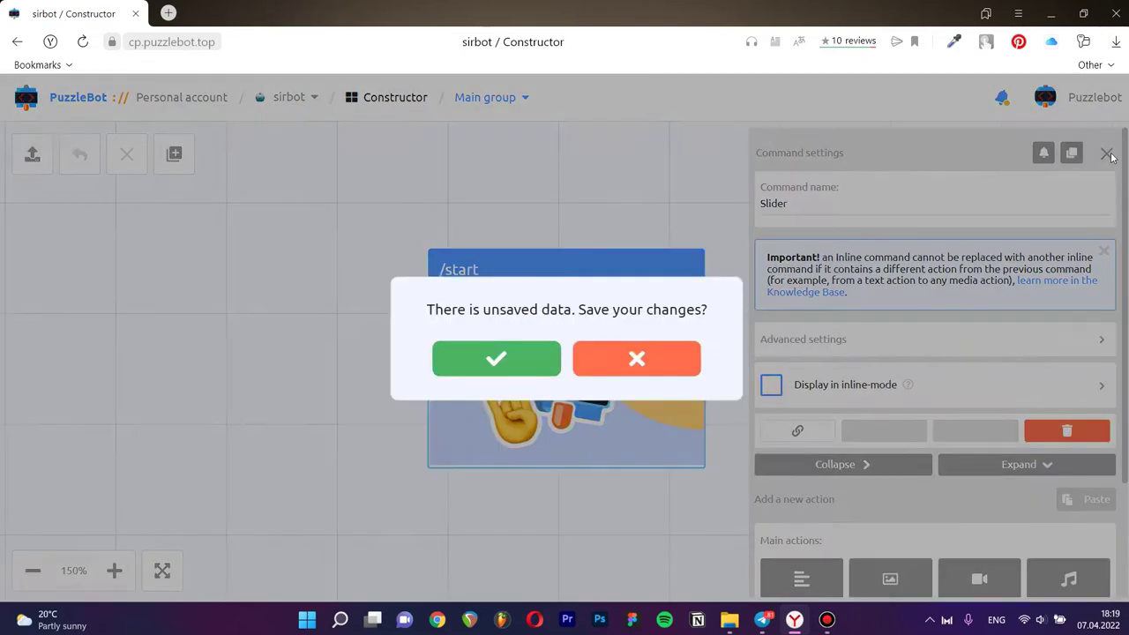
click(486, 366)
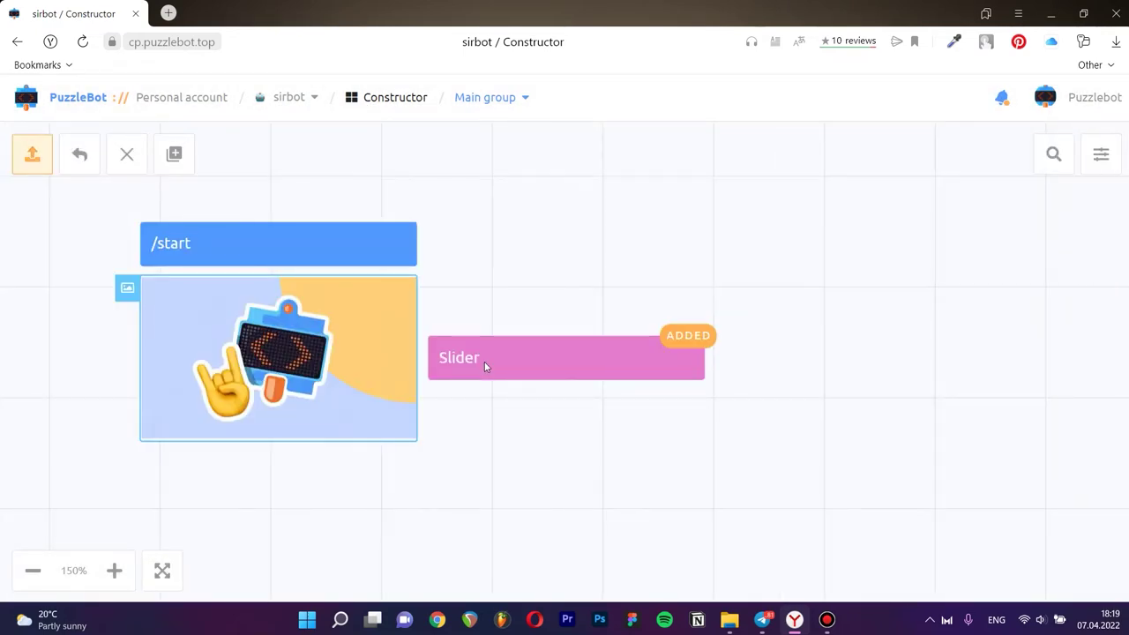
- Caption the /start image "Hi! I'm a photographers bot-helper."
click(265, 247)
click(770, 501)
text(Hi! I'm a photographers bot-helper.)
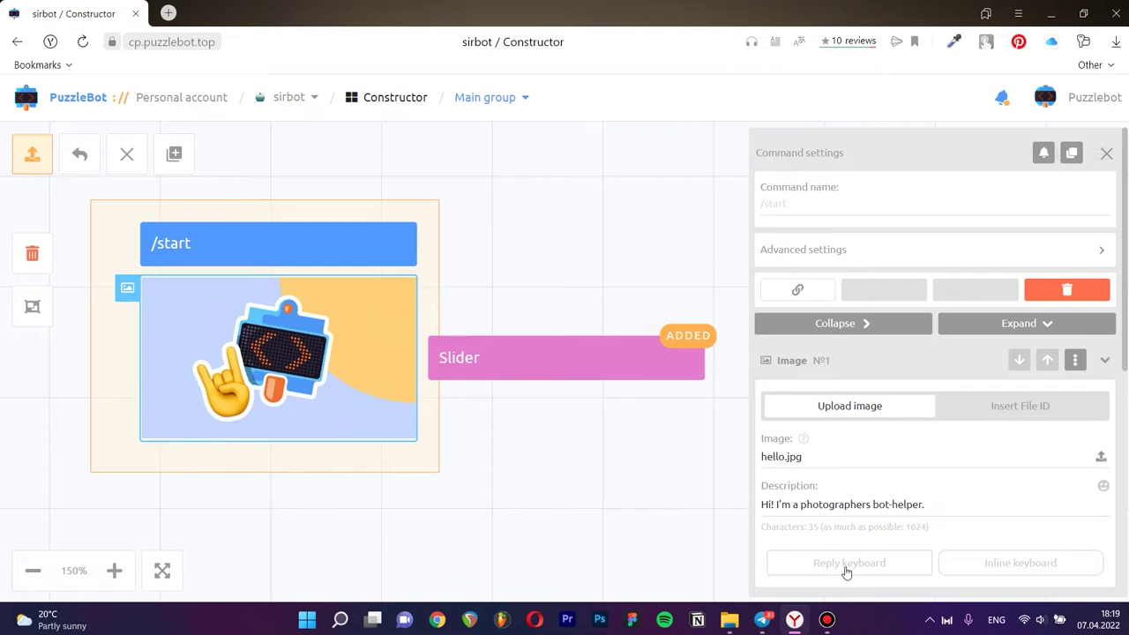
- Add a reply-keyboard button 'Portfolio' to /start and pick Slider as its jump target
click(845, 571)
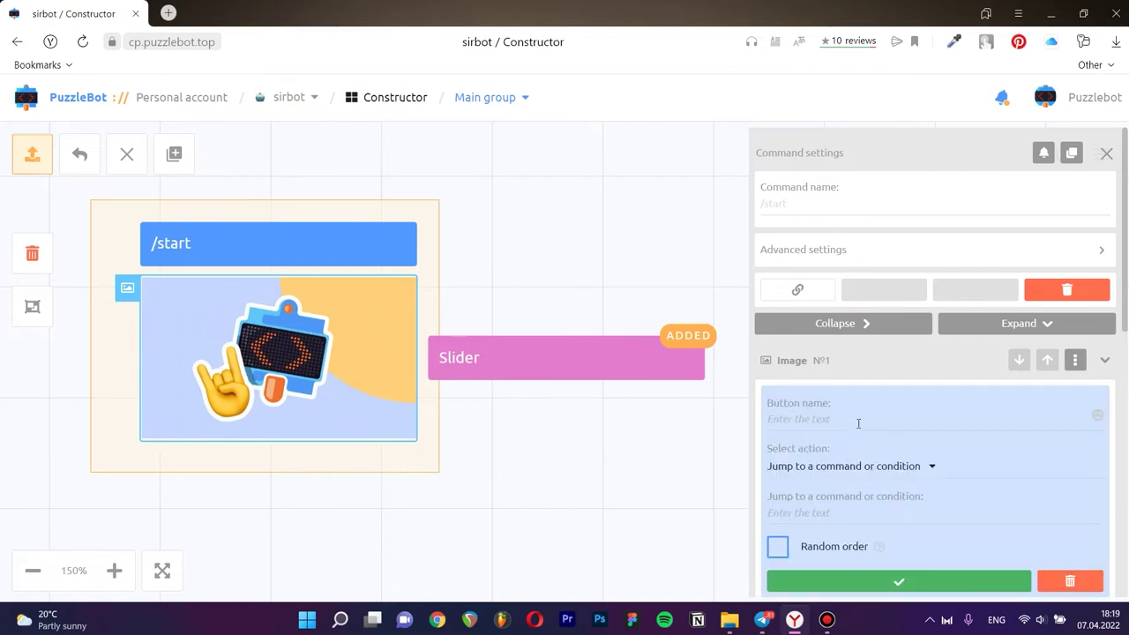
text(Portfolio)
click(890, 512)
text(Sli)
click(898, 548)
- Save the Portfolio button, add a 'Contact' reply button that starts a dialog, and close /start
click(898, 580)
scroll(932, 497, down, 1)
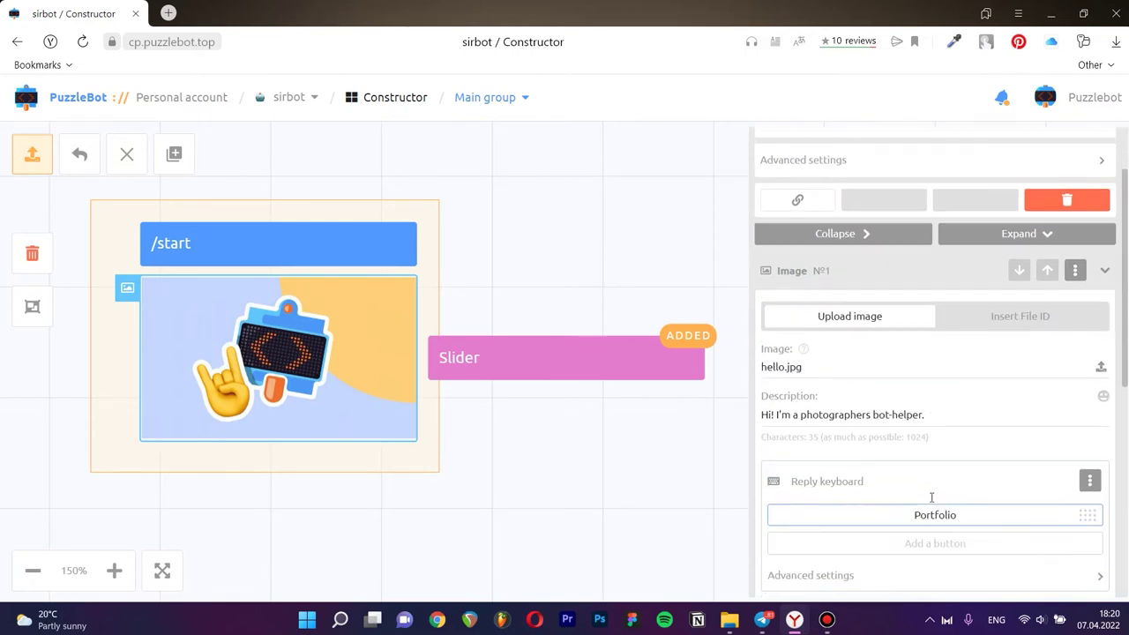
click(937, 534)
text(Co)
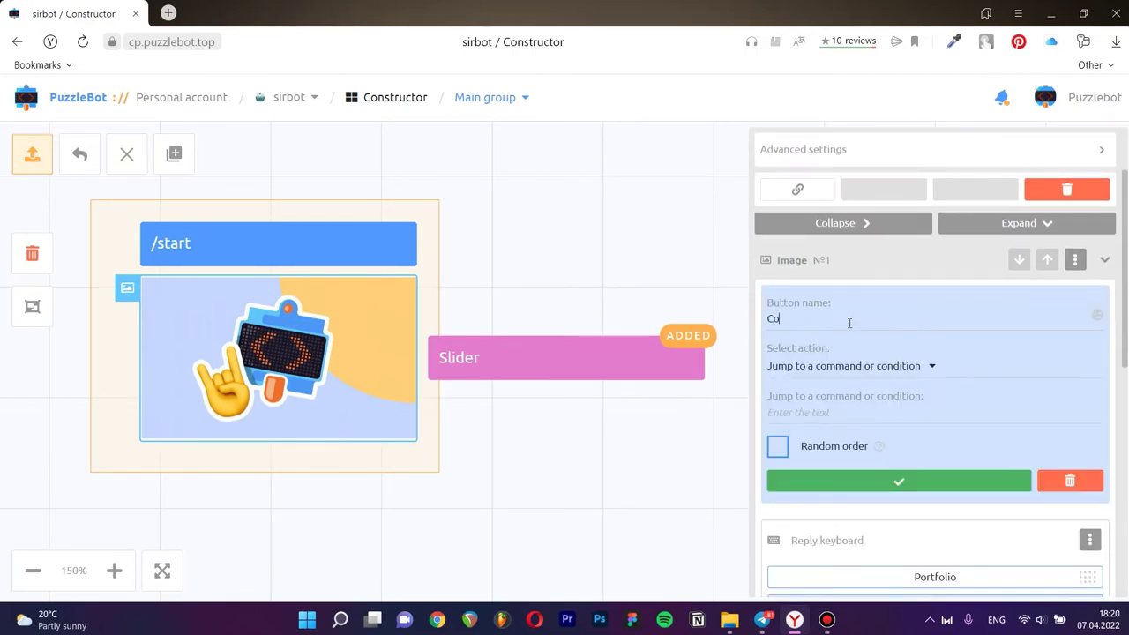
text(ntact)
click(881, 370)
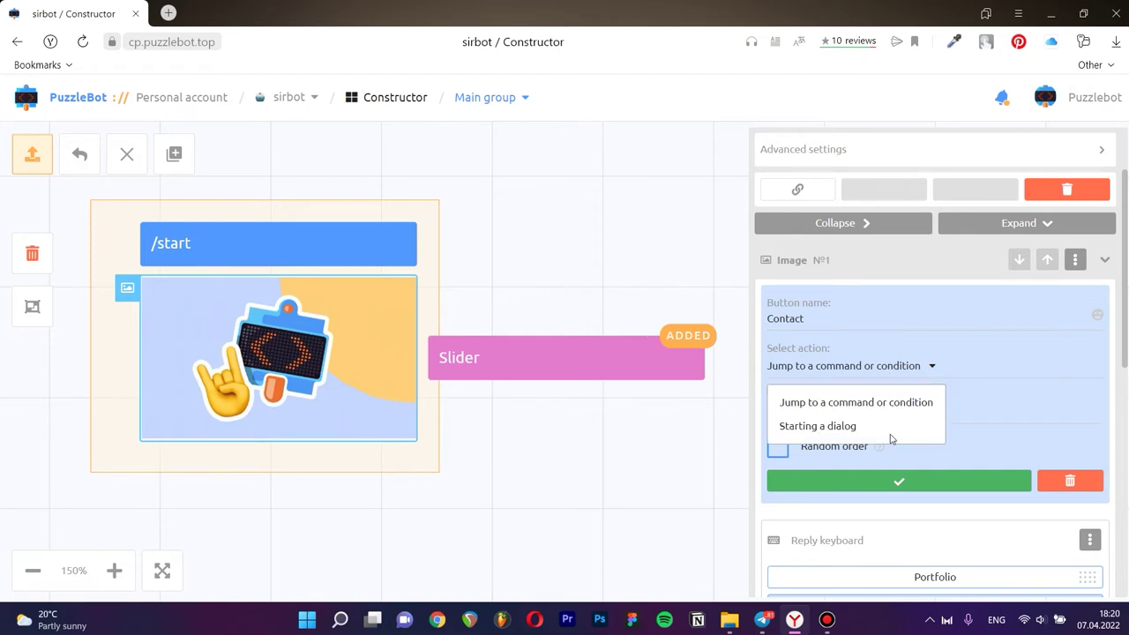
click(843, 428)
click(878, 442)
scroll(1050, 263, up, 2)
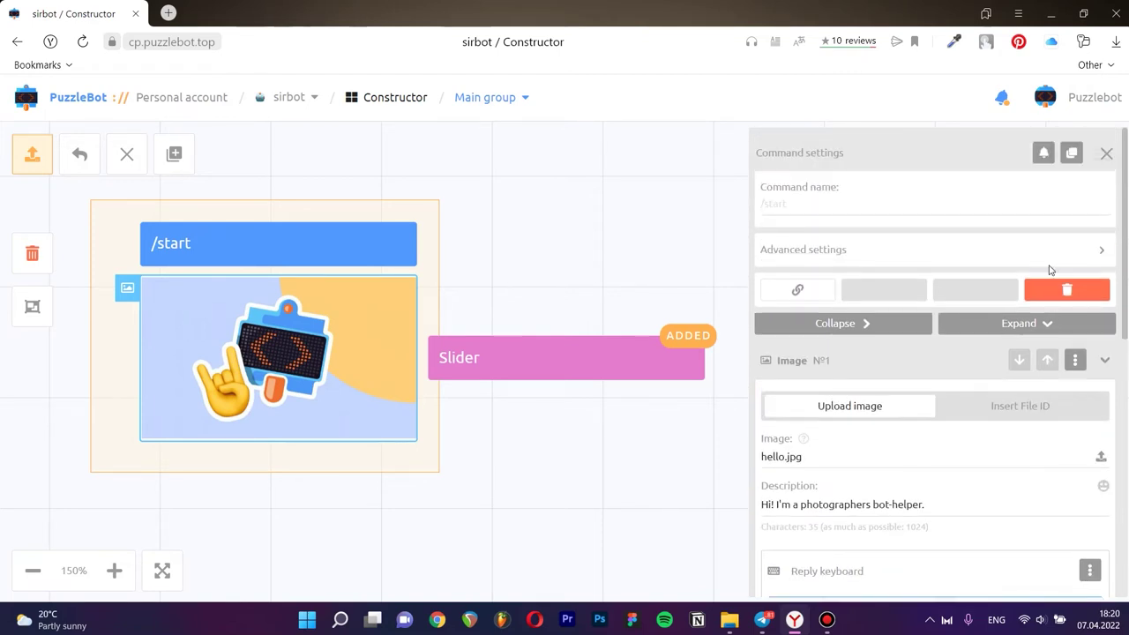
click(1107, 156)
- Save /start, move the Slider block up-right, zoom out twice, and open Slider's settings
click(507, 359)
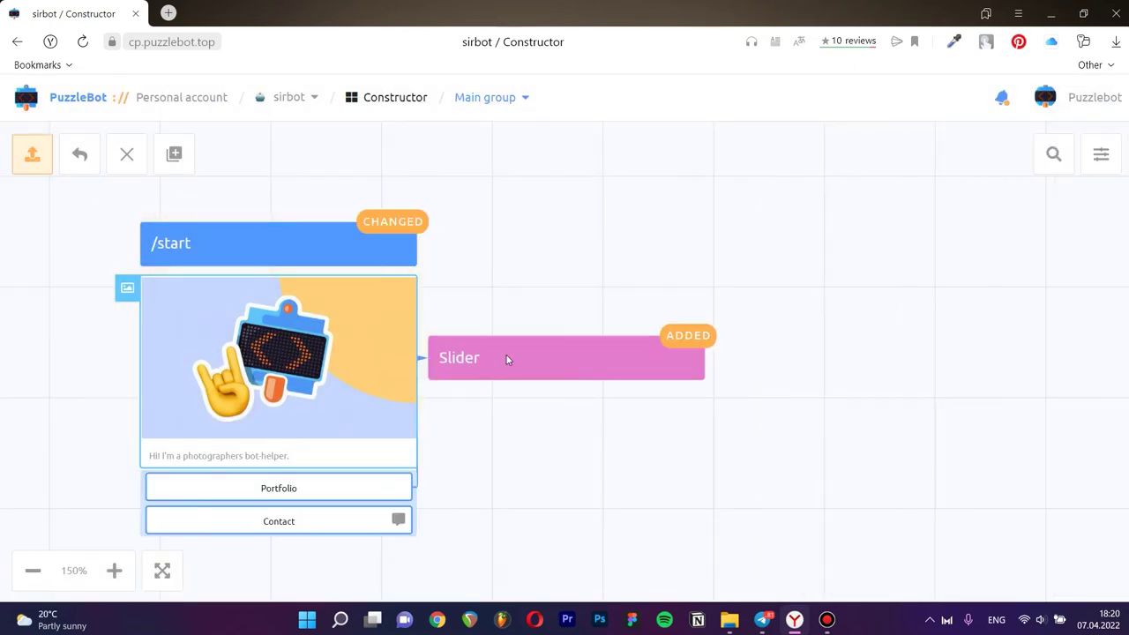
mouse_move(507, 359)
mouse_down()
mouse_move(665, 361)
mouse_move(733, 288)
mouse_up()
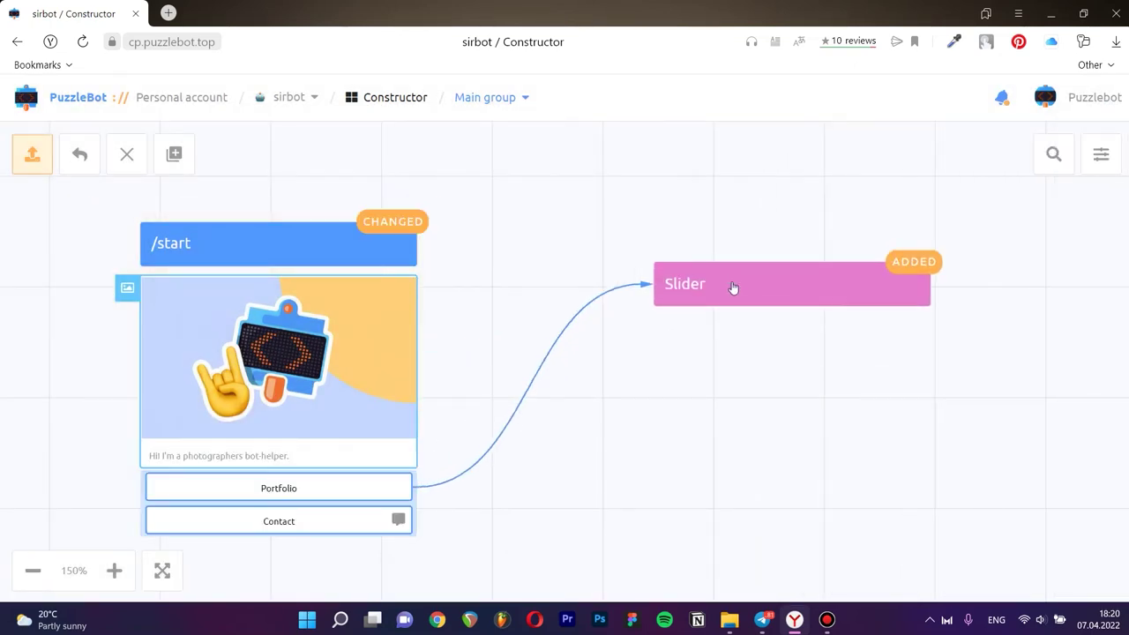
click(27, 574)
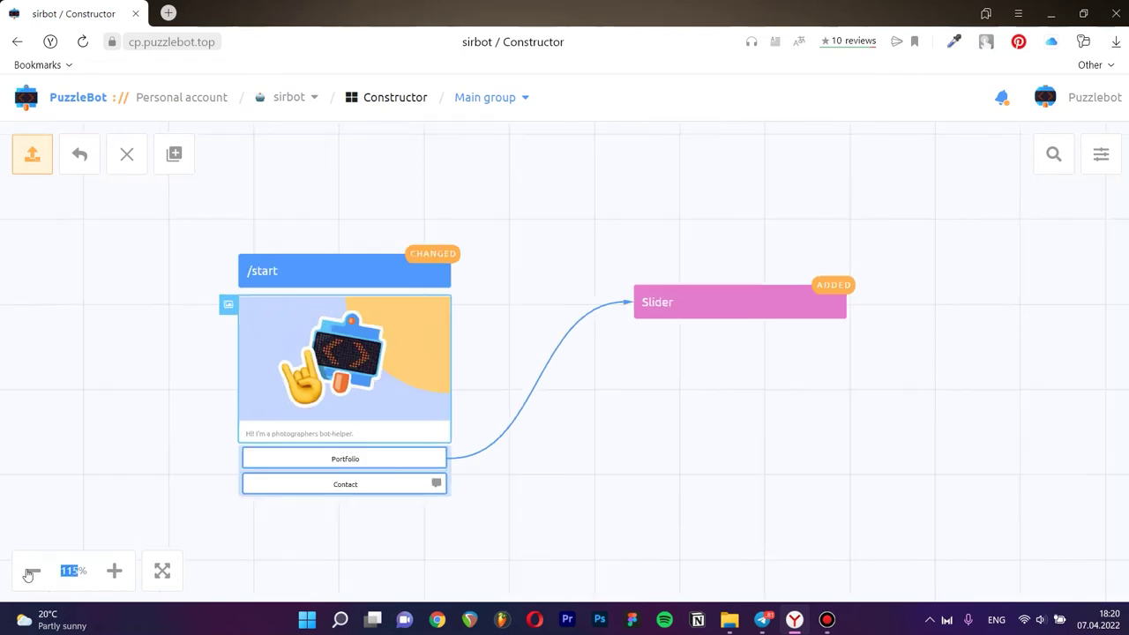
click(28, 574)
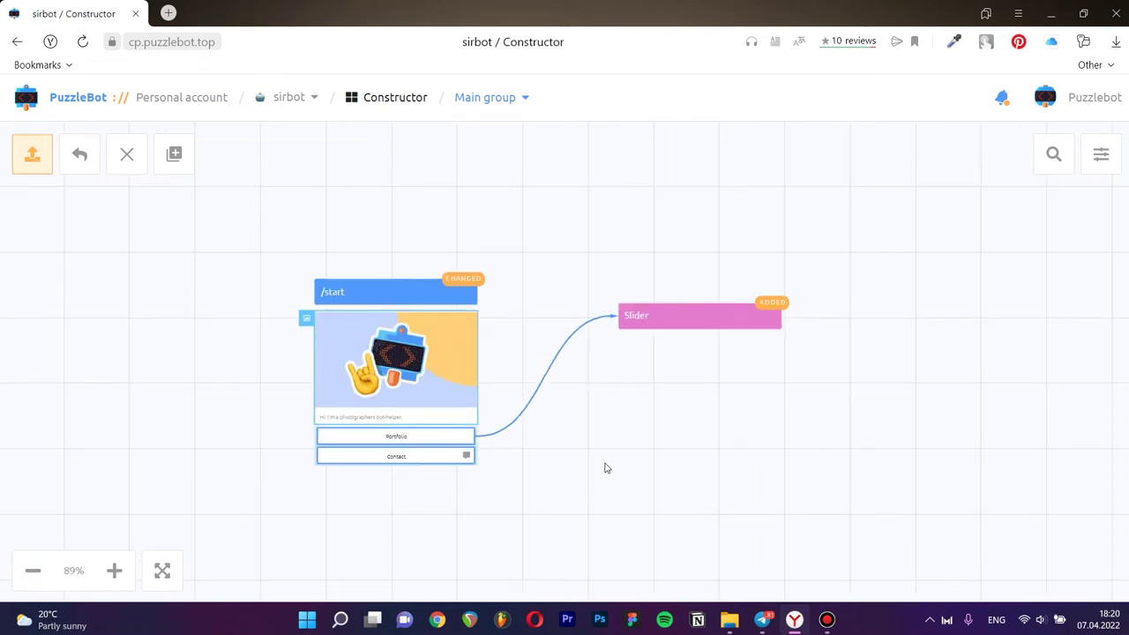
click(746, 323)
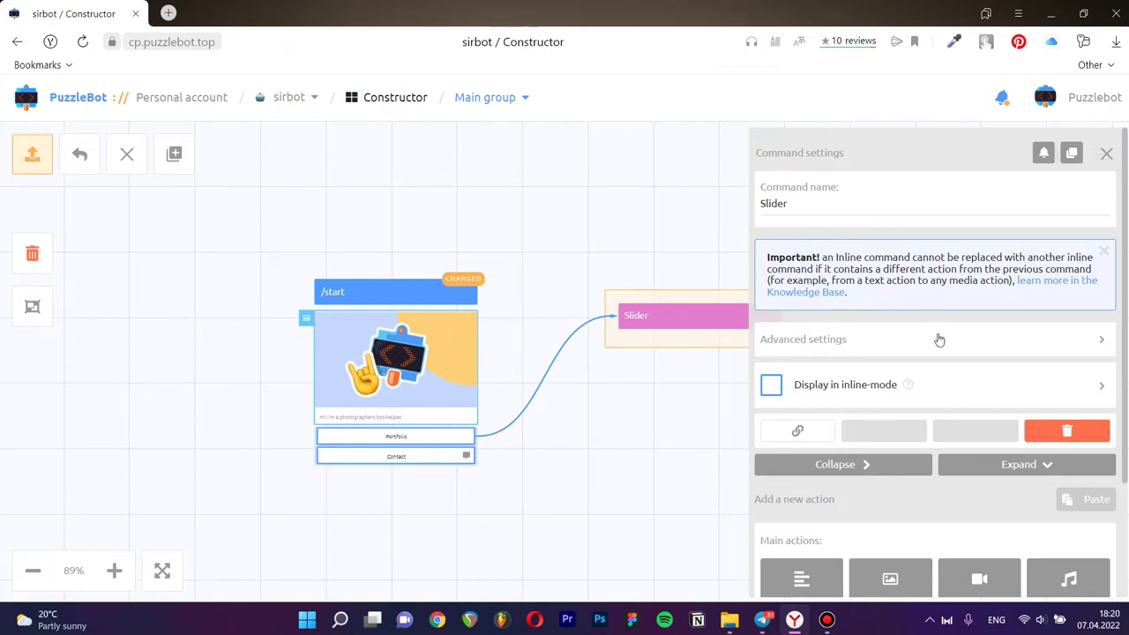
- Give Slider the ferrando-elias photo captioned 'A portrait of a girl in the park'
scroll(937, 335, down, 2)
click(888, 443)
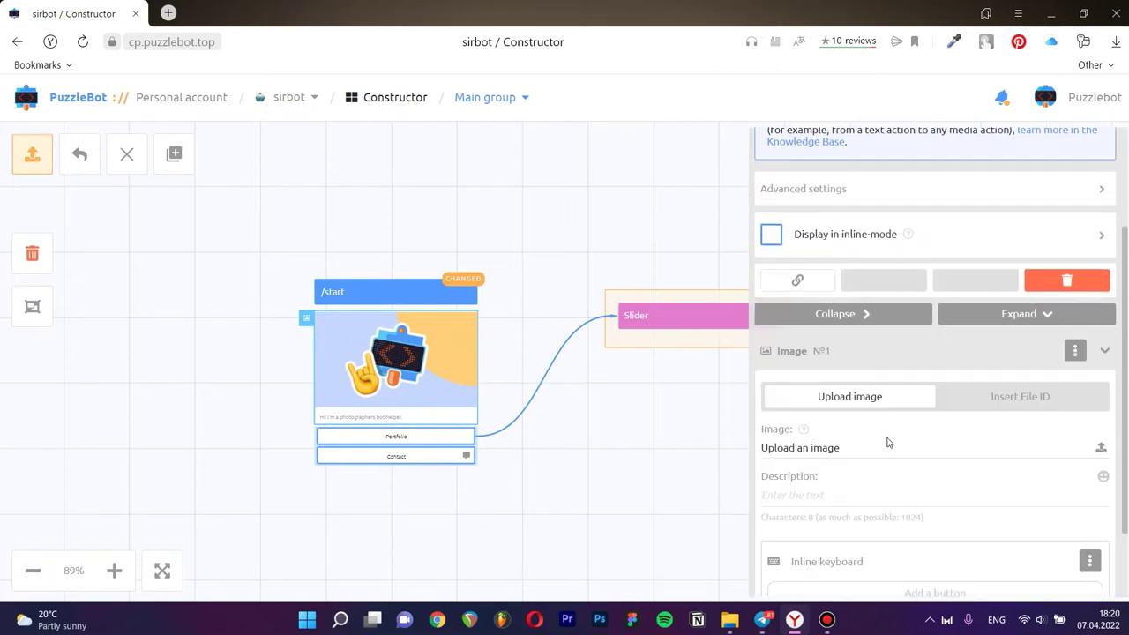
scroll(888, 443, down, 1)
click(1099, 387)
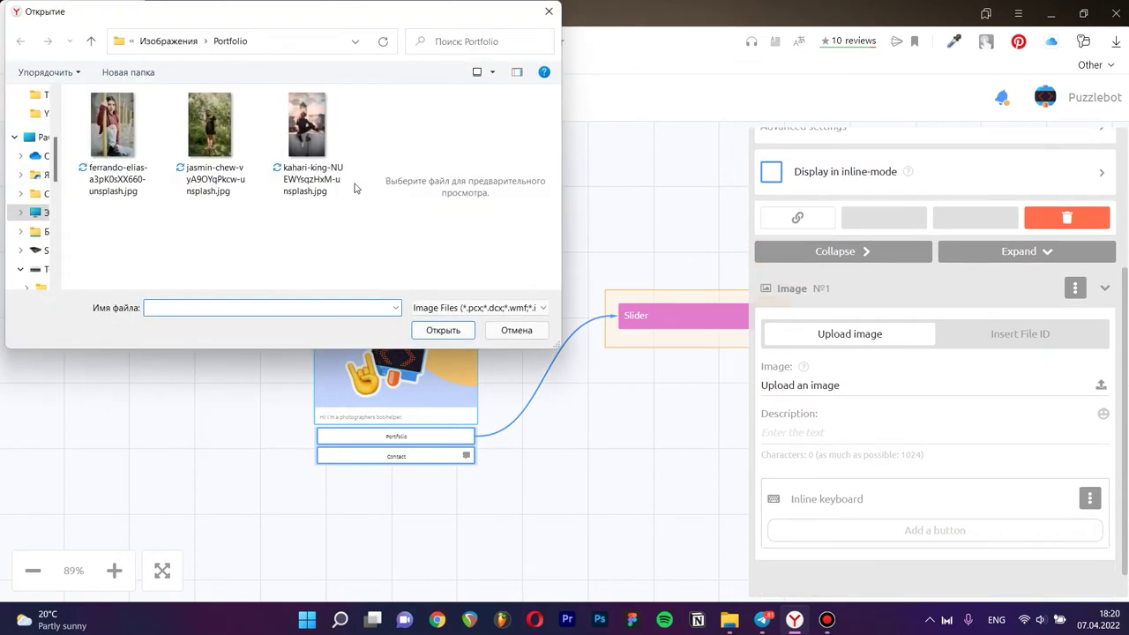
double_click(113, 132)
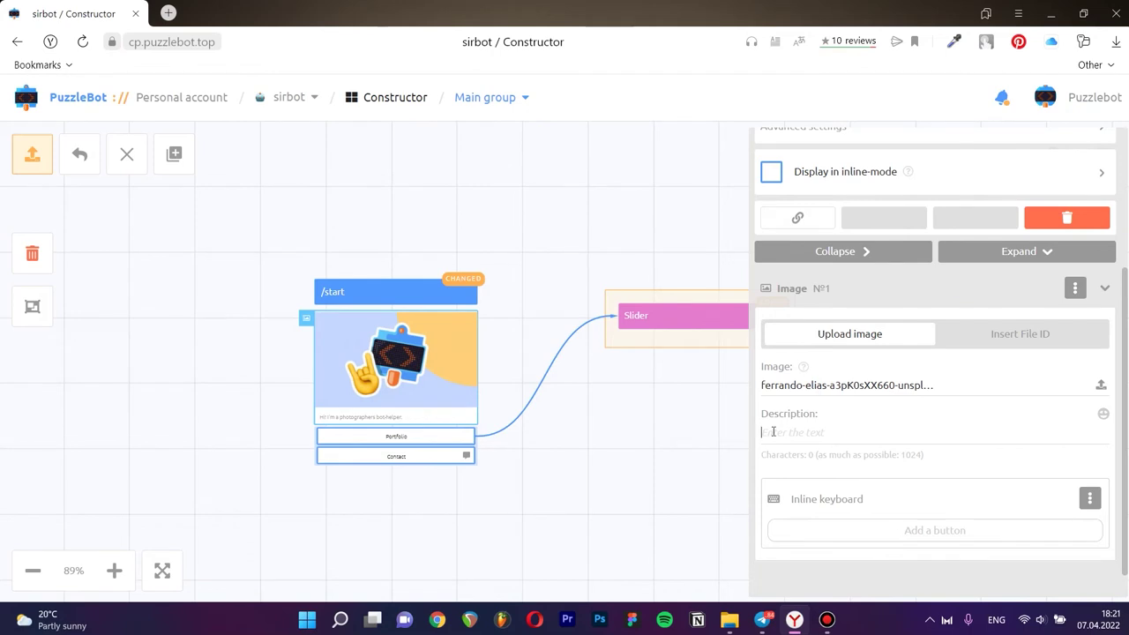
text(A portrait of a girl in the)
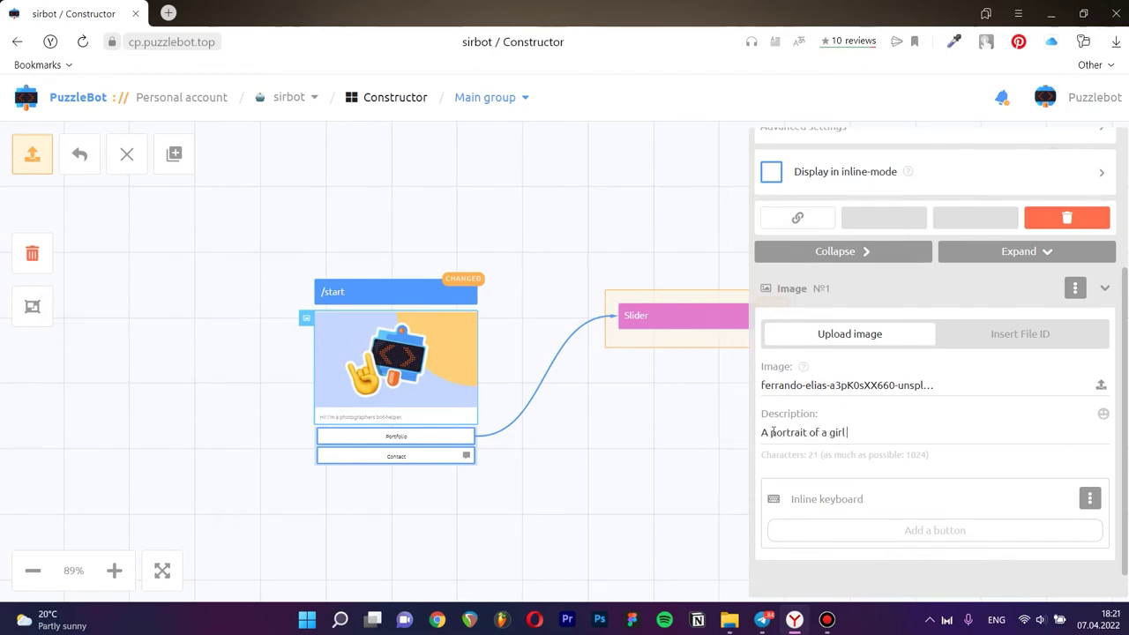
text( park)
- Add an inline 'Next' button jumping to Slider 2 and save the Slider command
click(866, 532)
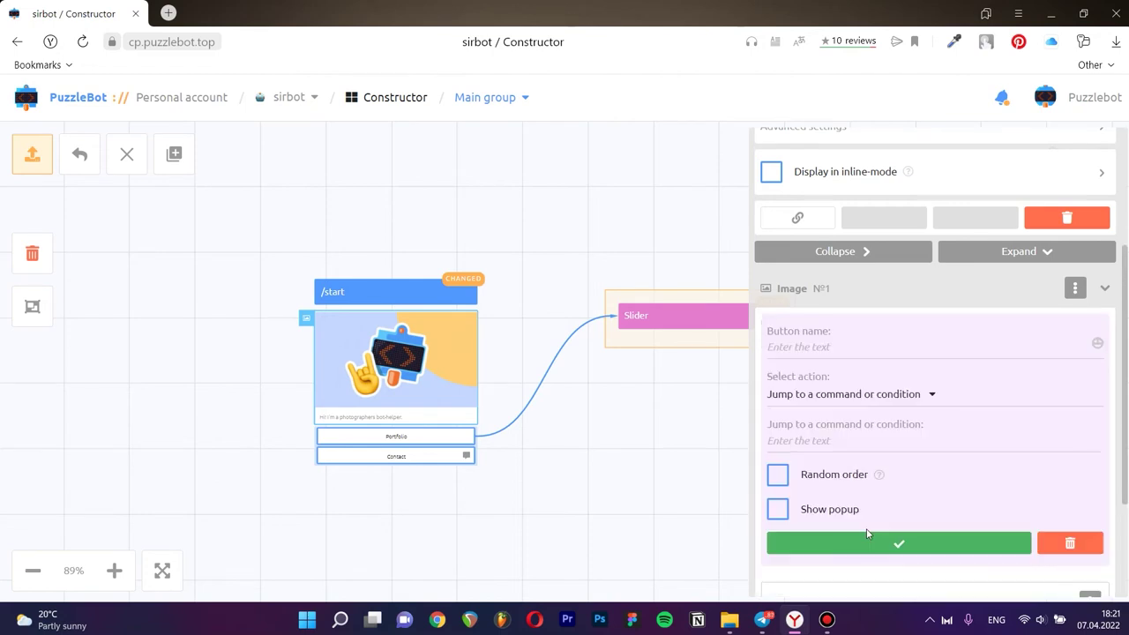
text(Next)
text(Slider 2)
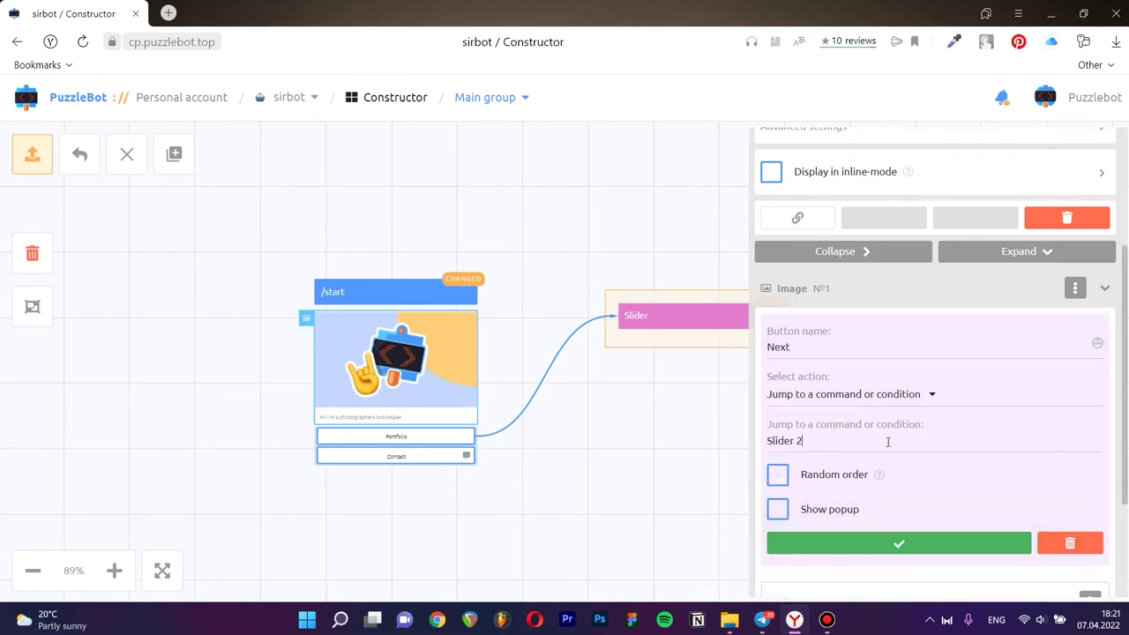
click(939, 542)
scroll(1019, 399, up, 5)
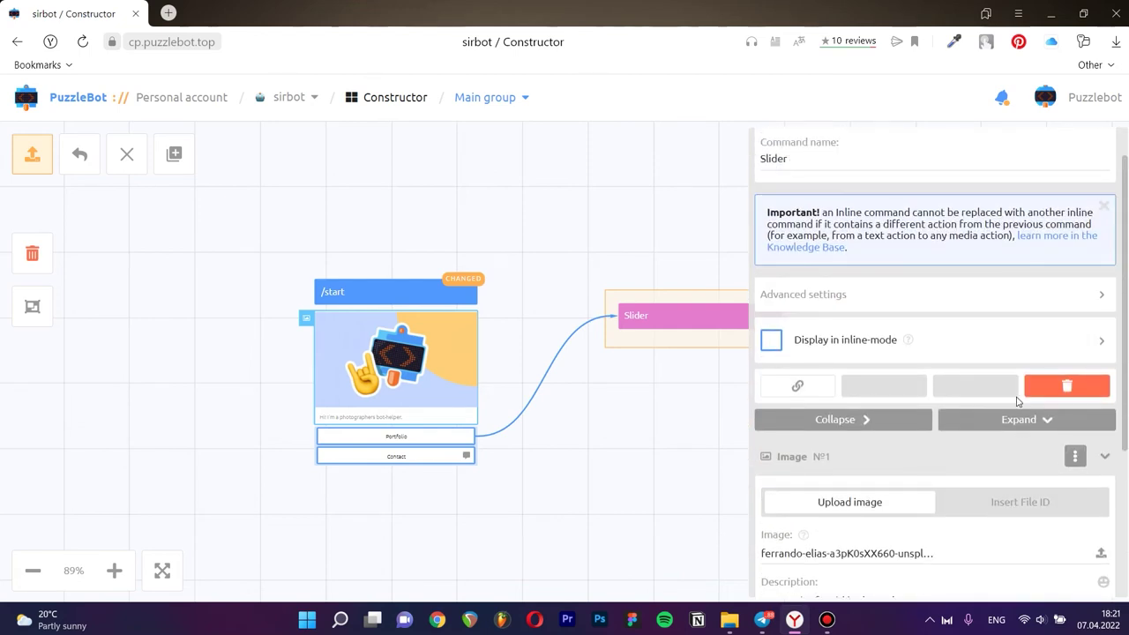
click(1108, 160)
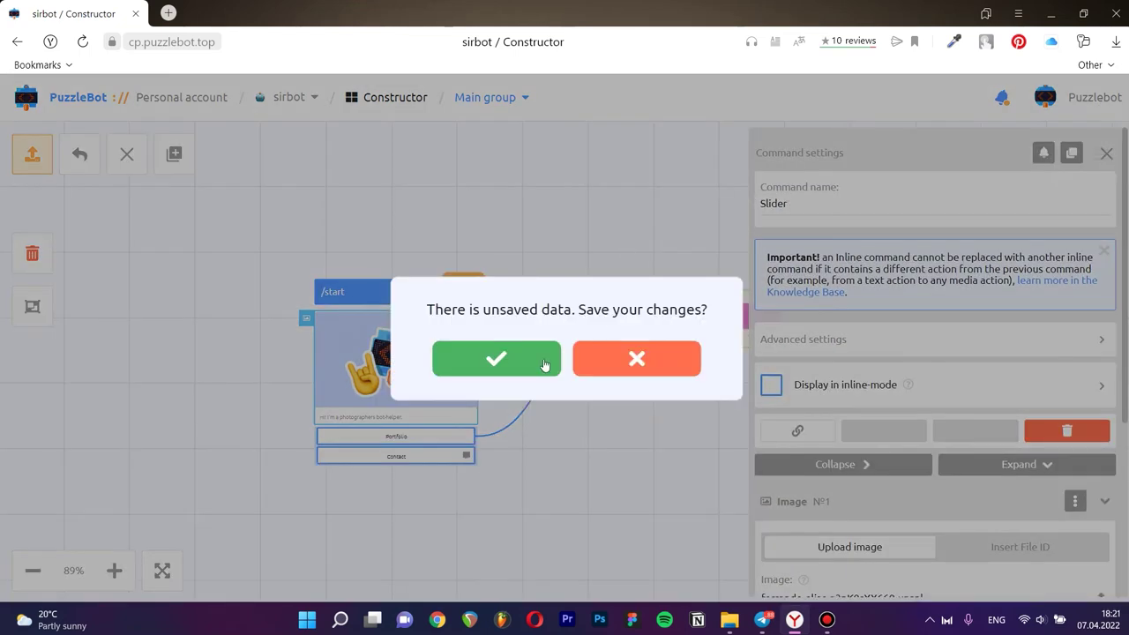
click(543, 363)
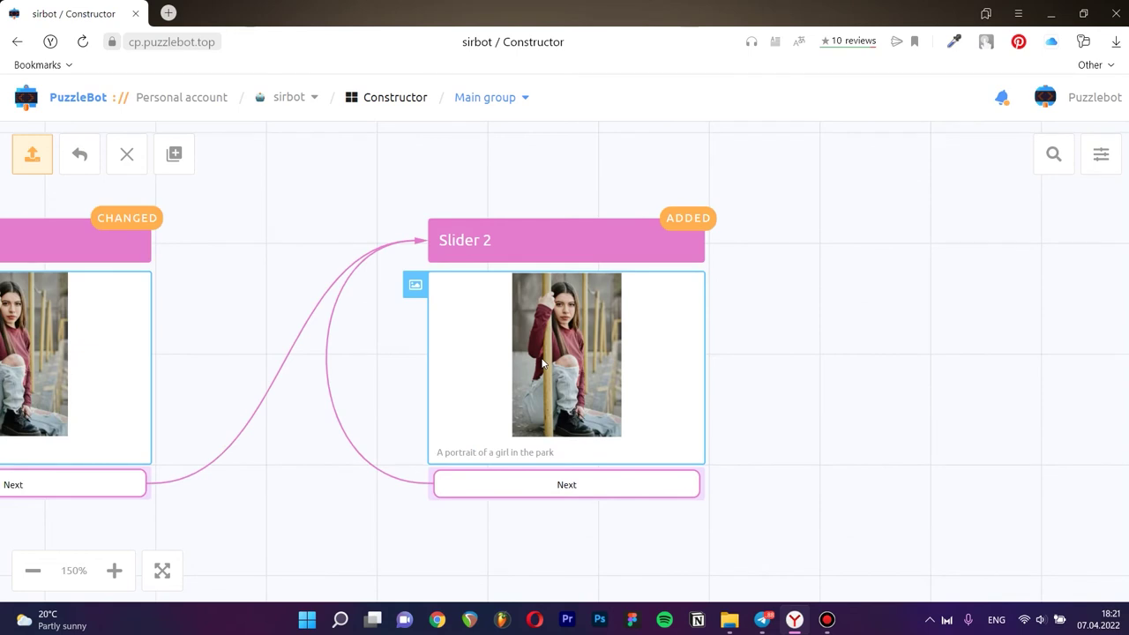
- Swap Slider 2's photo for the kahari-king city portrait and change 'park' to 'city' in its caption
click(509, 249)
scroll(918, 377, down, 2)
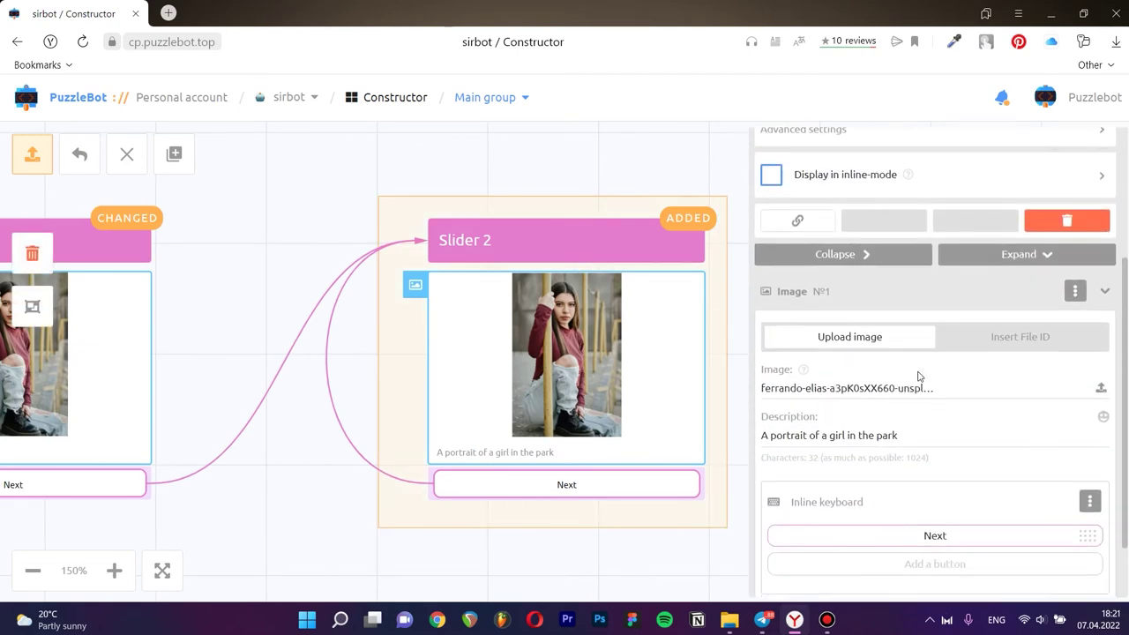
click(1101, 387)
double_click(316, 177)
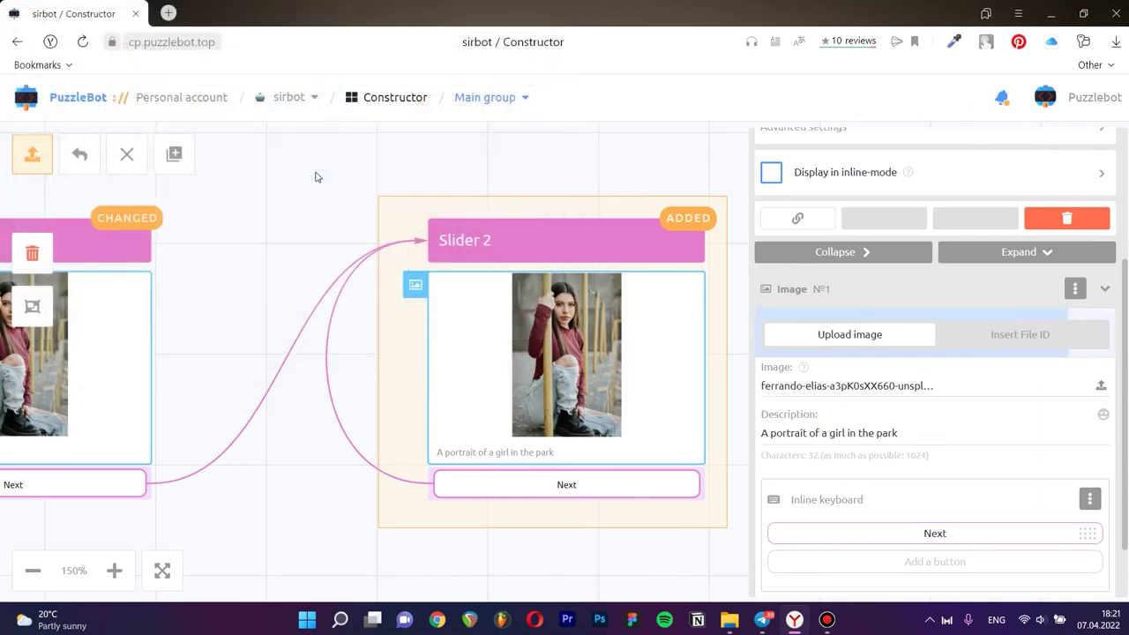
click(928, 433)
key(BackSpace)
key(BackSpace)
key(BackSpace)
text(city)
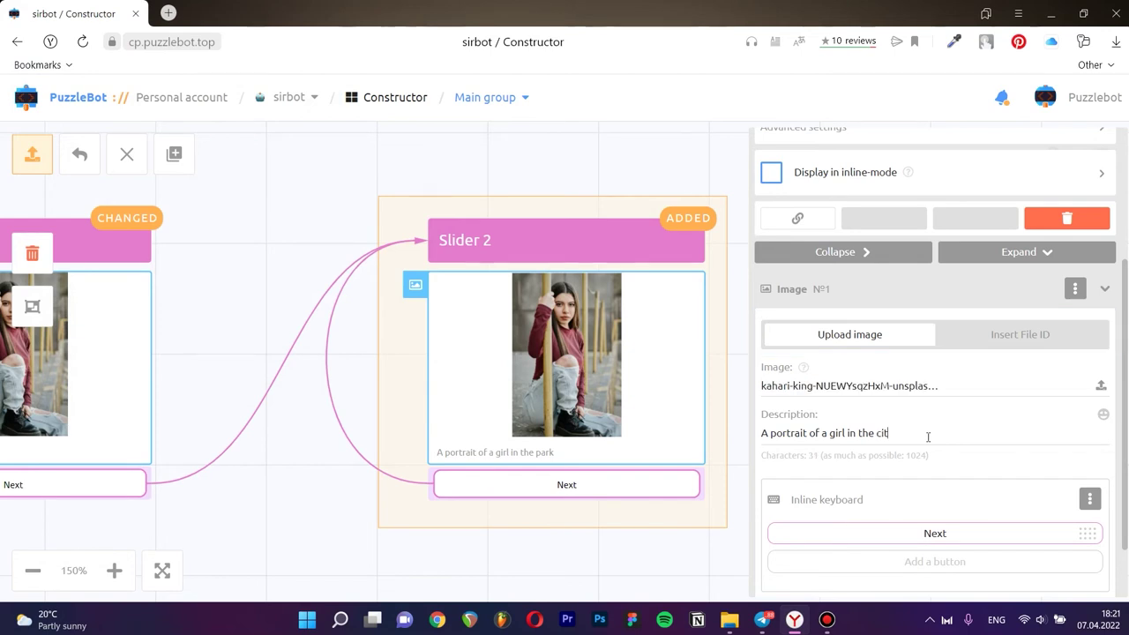
- Point Slider 2's Next button back to Slider and save the Slider 2 changes
scroll(928, 441, down, 1)
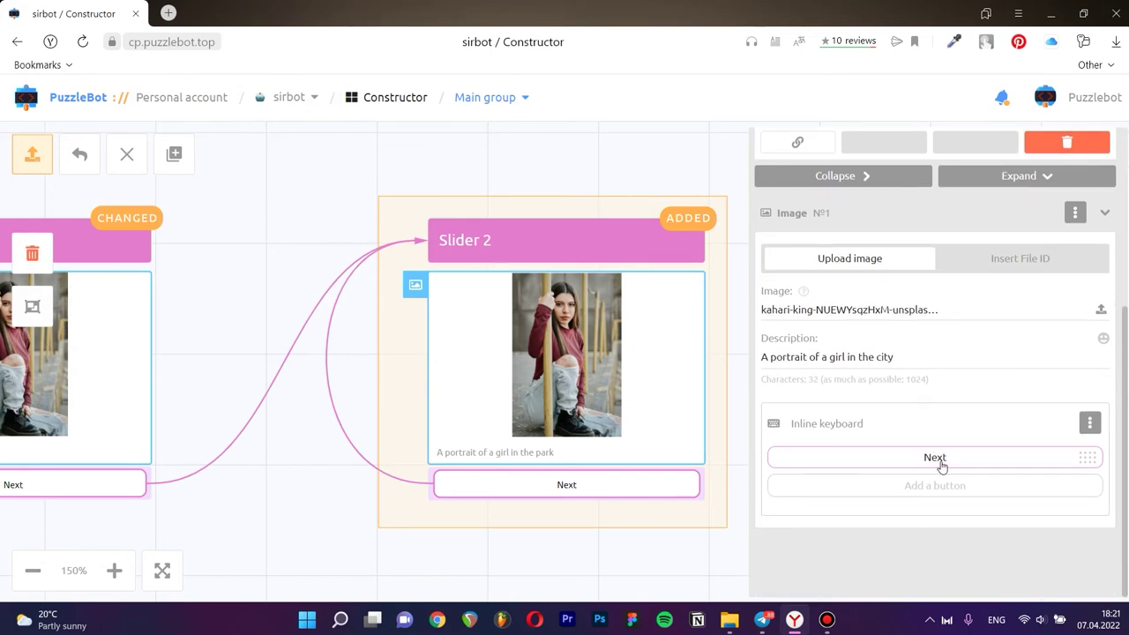
click(937, 457)
click(858, 369)
key(BackSpace)
key(BackSpace)
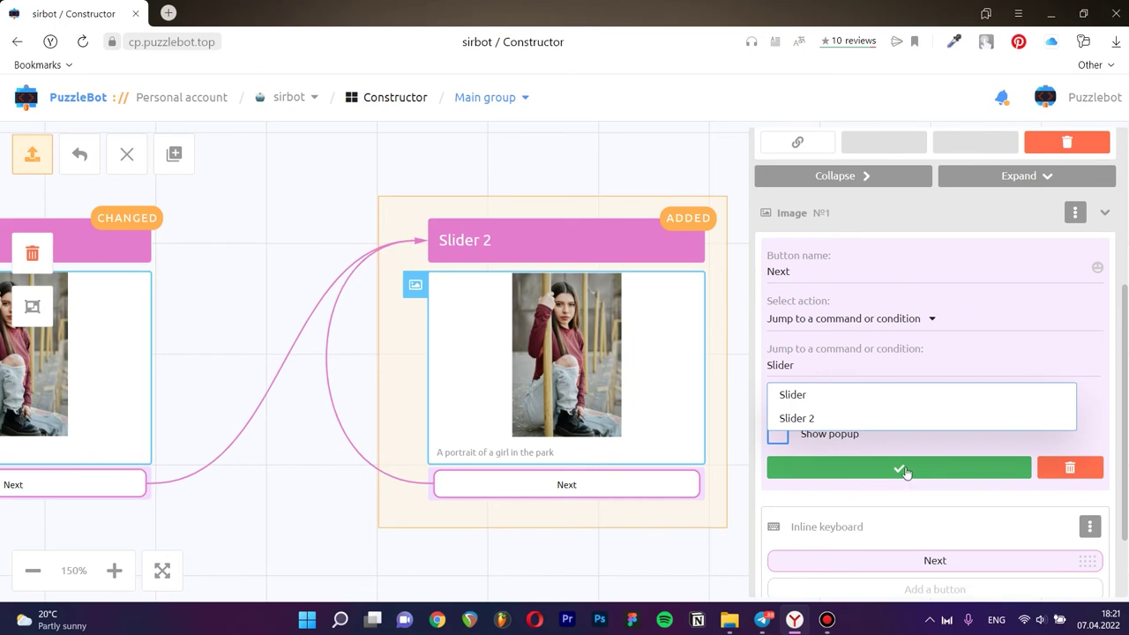
click(907, 471)
scroll(1011, 310, up, 3)
click(1105, 153)
click(505, 365)
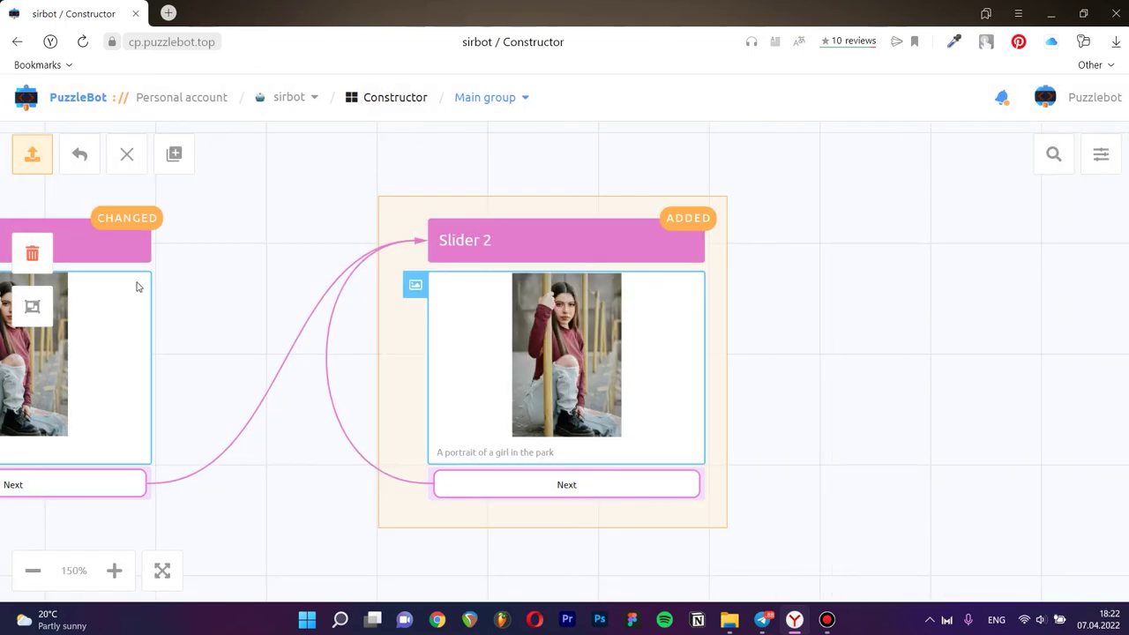
- Publish all changes to sirbot, then switch to its Telegram chat
click(40, 162)
click(482, 369)
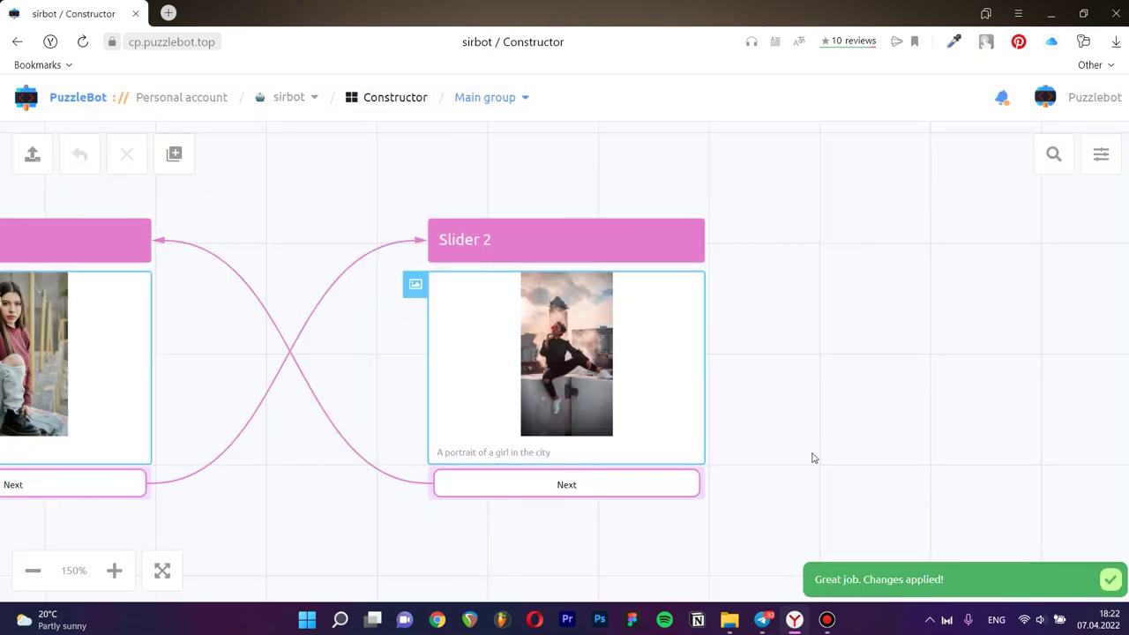
click(762, 619)
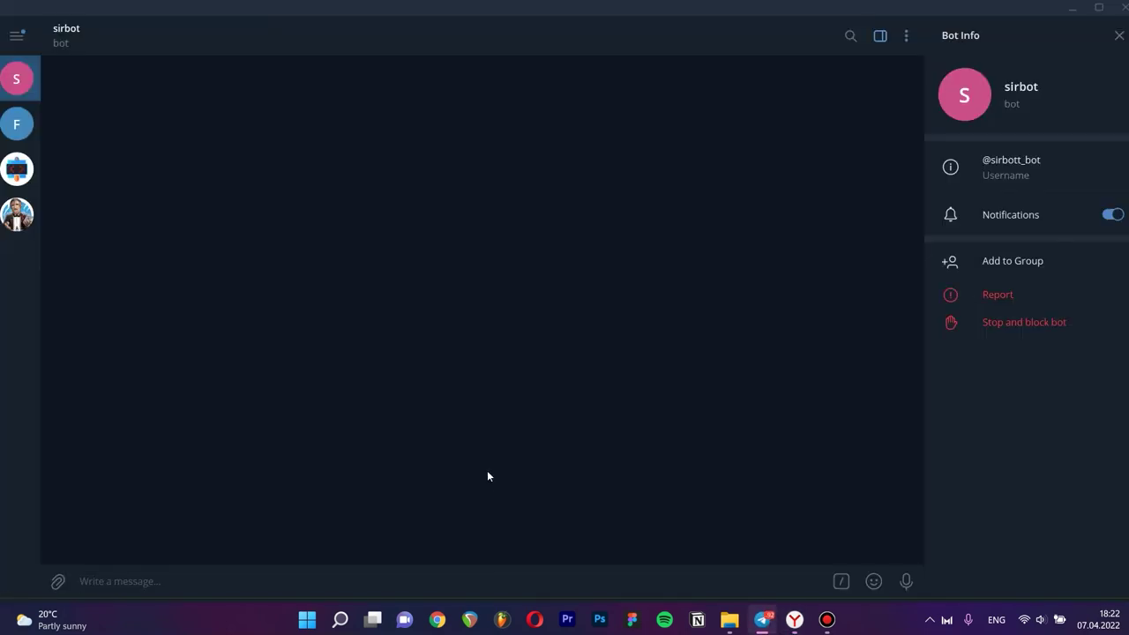
- Send /start to sirbot, request Portfolio, and flip between the park and city portraits with Next
text(/start)
key(Return)
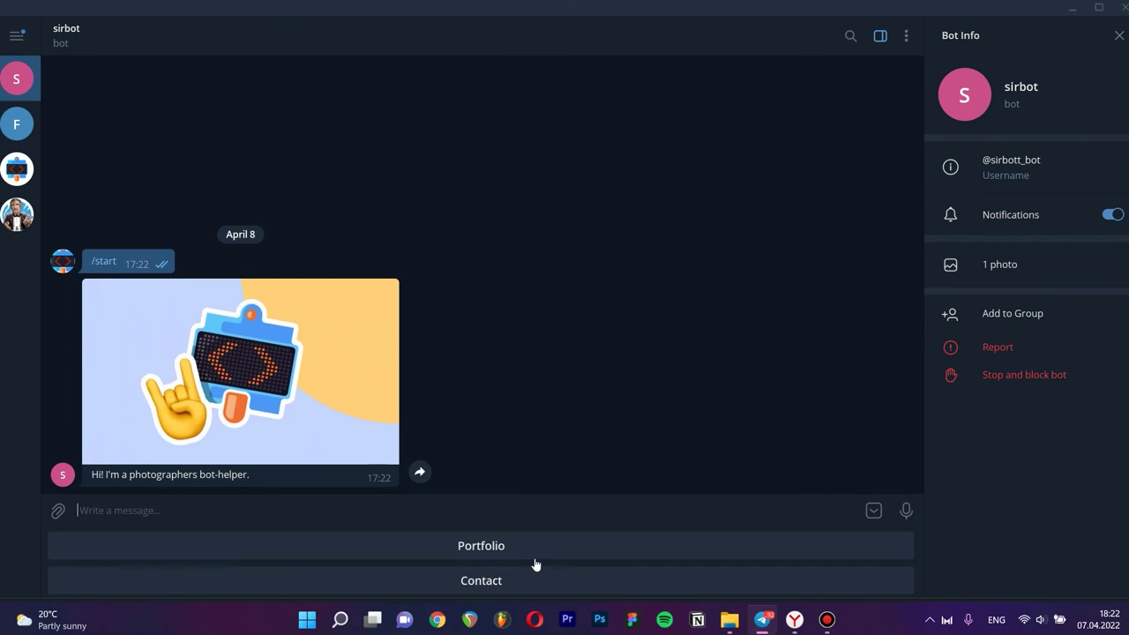
click(535, 561)
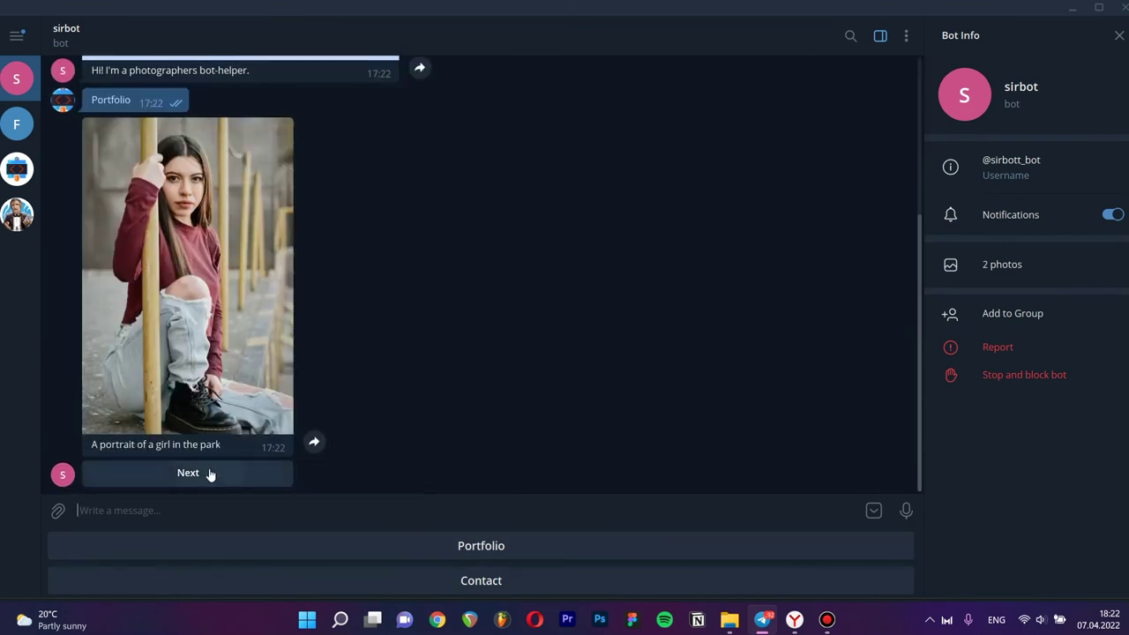
click(210, 473)
click(210, 473)
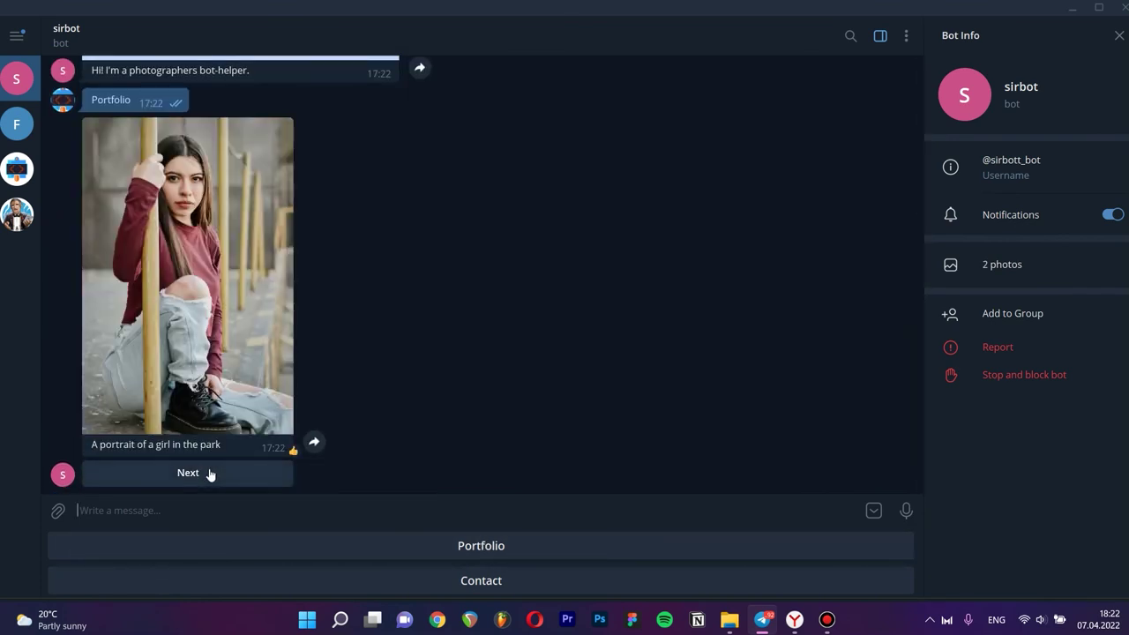